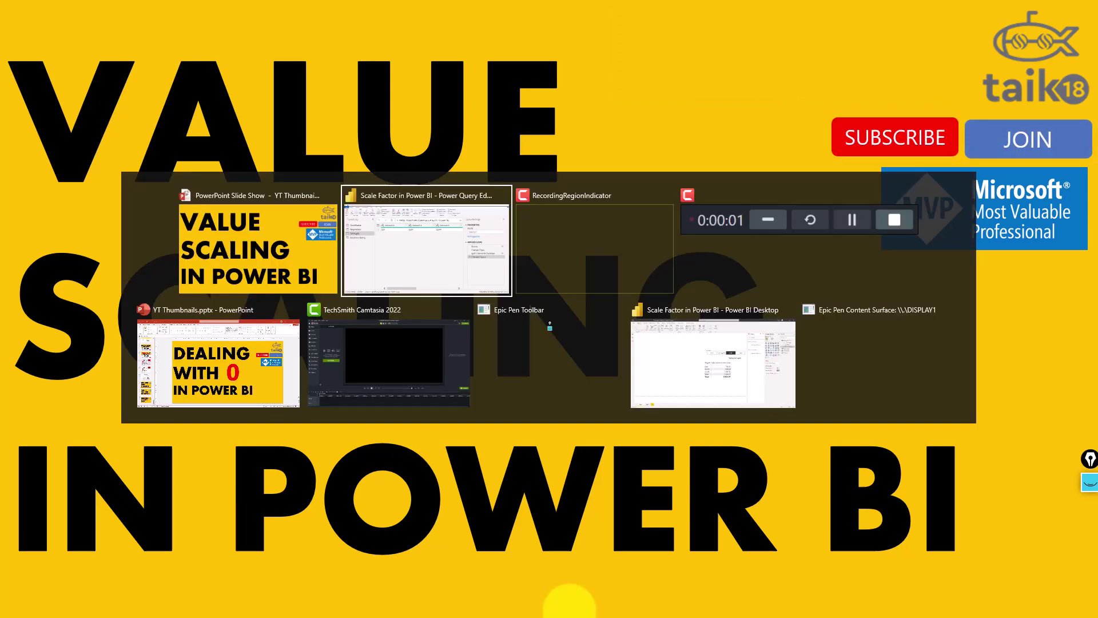
Switch from the PowerPoint title slide to the Power BI report window.
{"action": "key", "text": "Tab"}
{"action": "key", "text": "Tab"}
{"action": "key", "text": "Tab"}
{"action": "key", "text": "Tab"}
Step the Scale Name slicer through One, Thousand, Lakh and Crore, ending at a 94.27 total.
{"action": "left_click", "coordinate": [764, 312]}
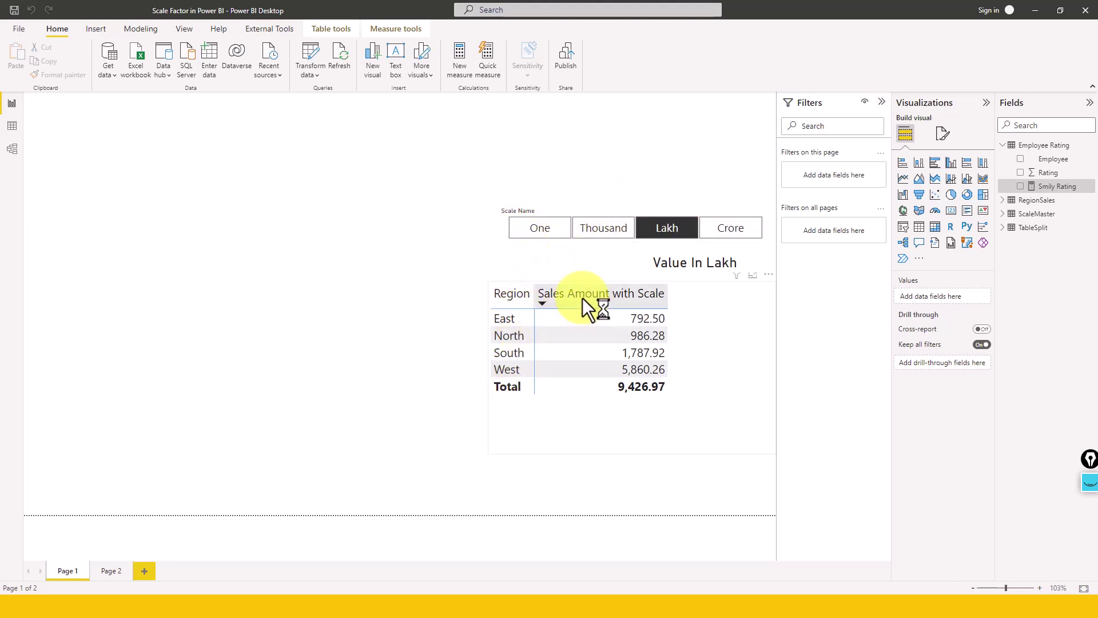
{"action": "left_click", "coordinate": [540, 229]}
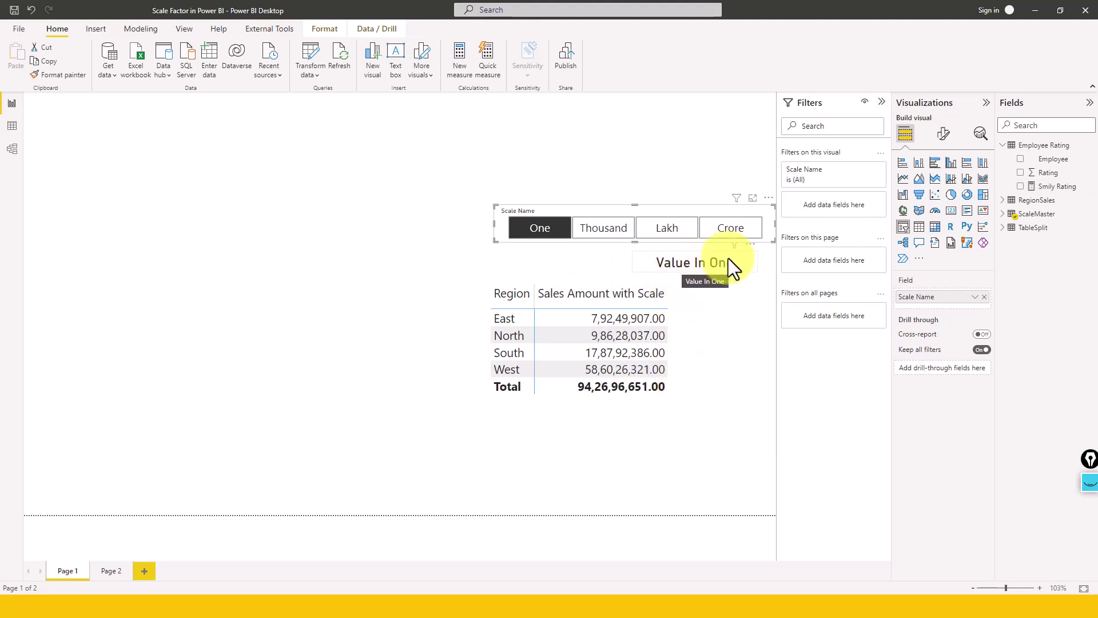
{"action": "left_click", "coordinate": [599, 227]}
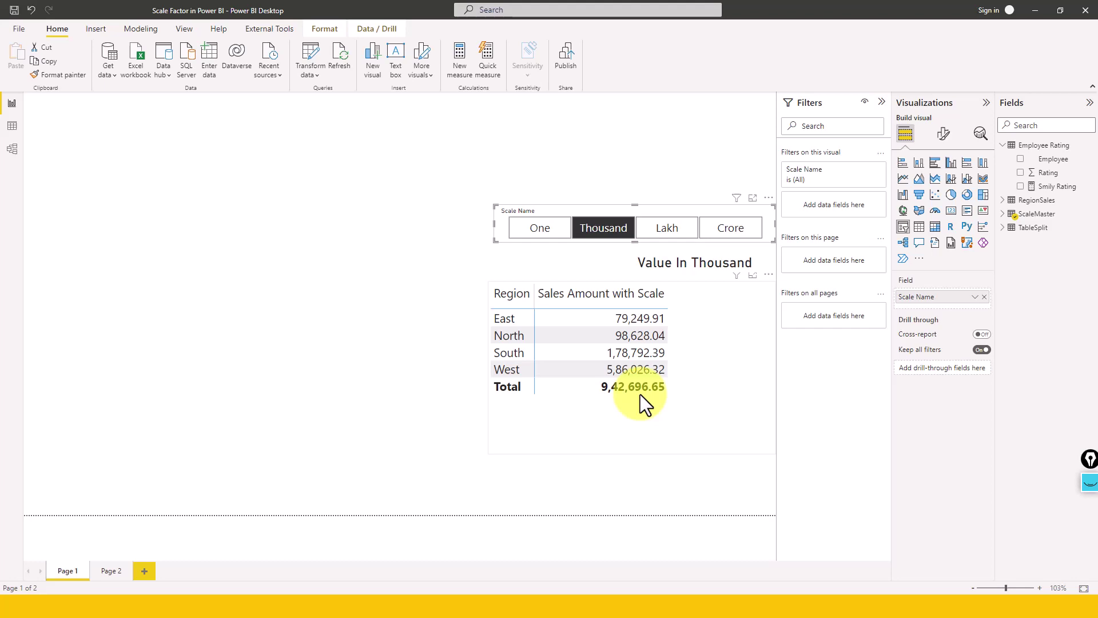
{"action": "left_click", "coordinate": [661, 228]}
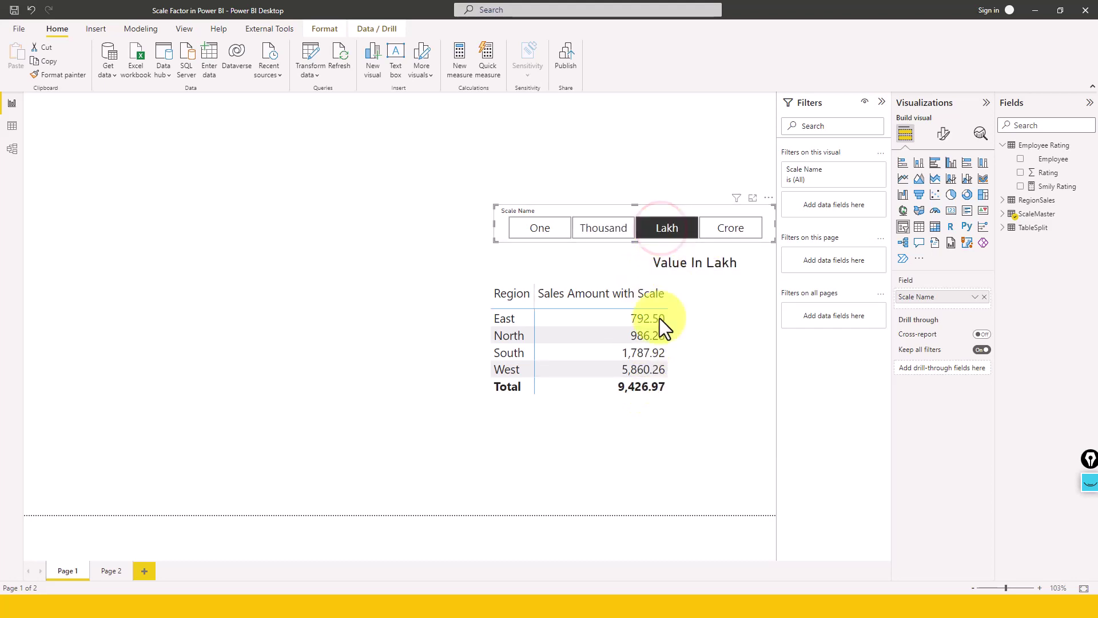
{"action": "left_click", "coordinate": [716, 225]}
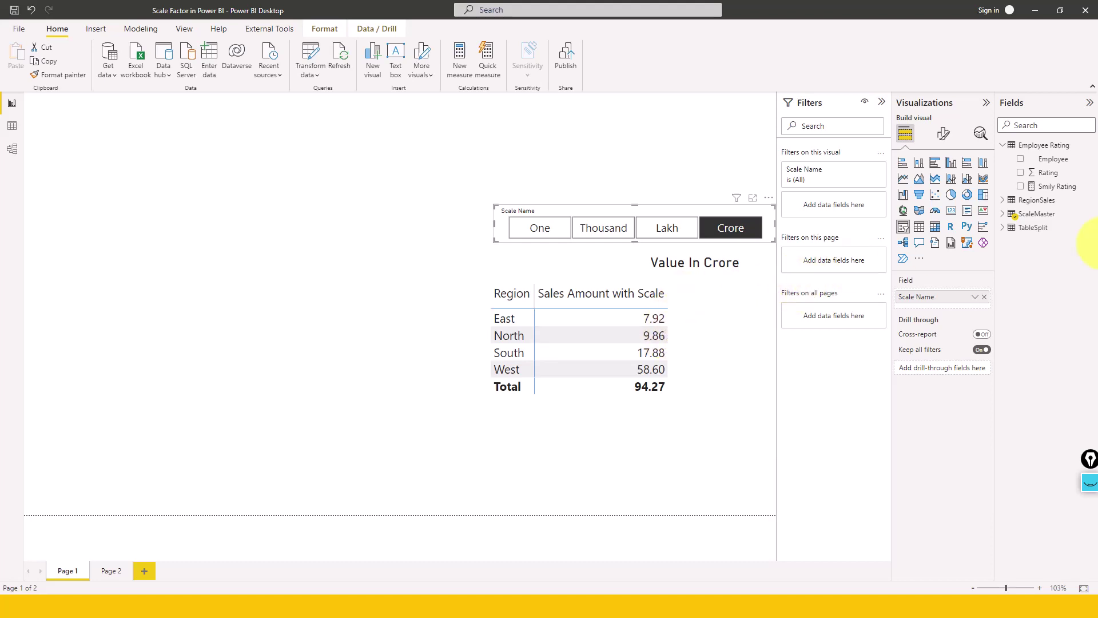
Display the ScaleMaster table's four scale rows in Data view.
{"action": "left_click", "coordinate": [1003, 214]}
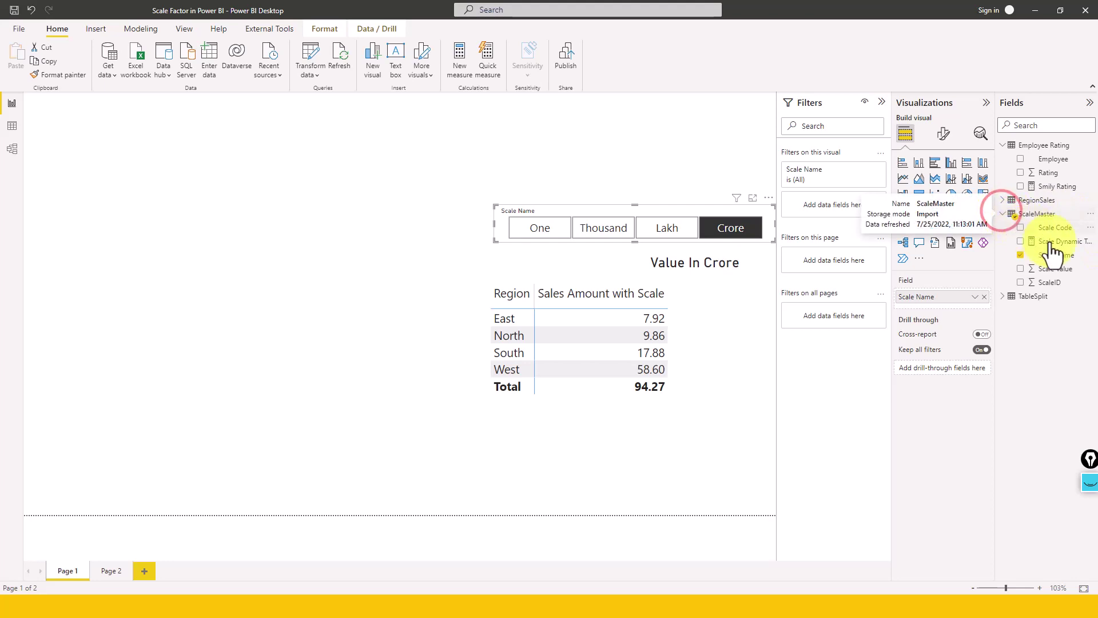
{"action": "left_click", "coordinate": [12, 126]}
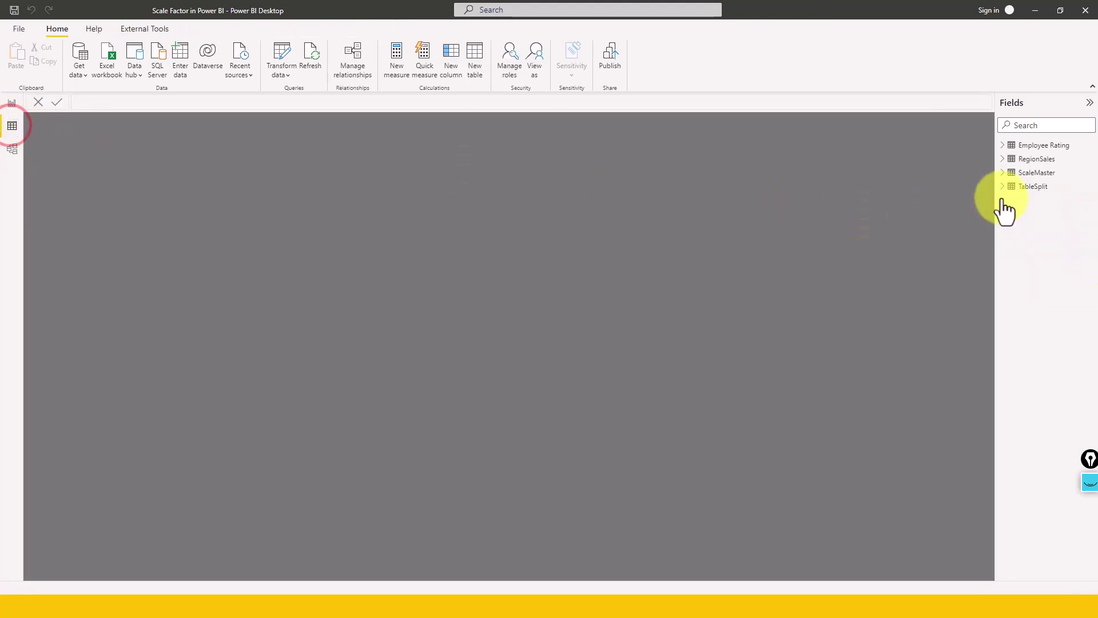
{"action": "left_click", "coordinate": [1034, 172]}
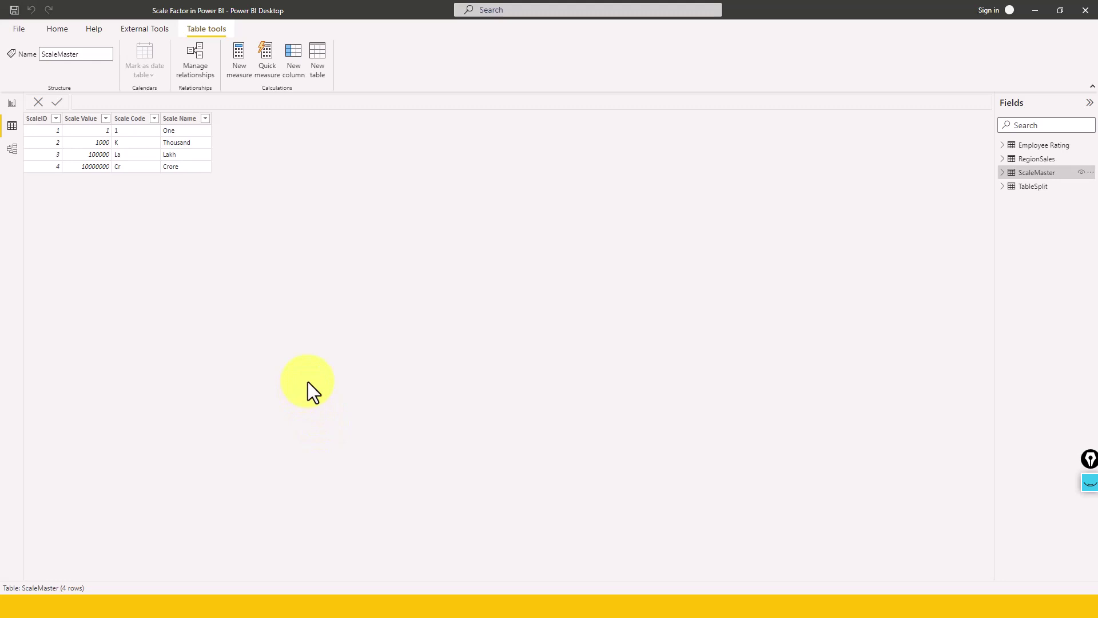
{"action": "key", "text": "alt+Tab"}
{"action": "key", "text": "alt+Tab"}
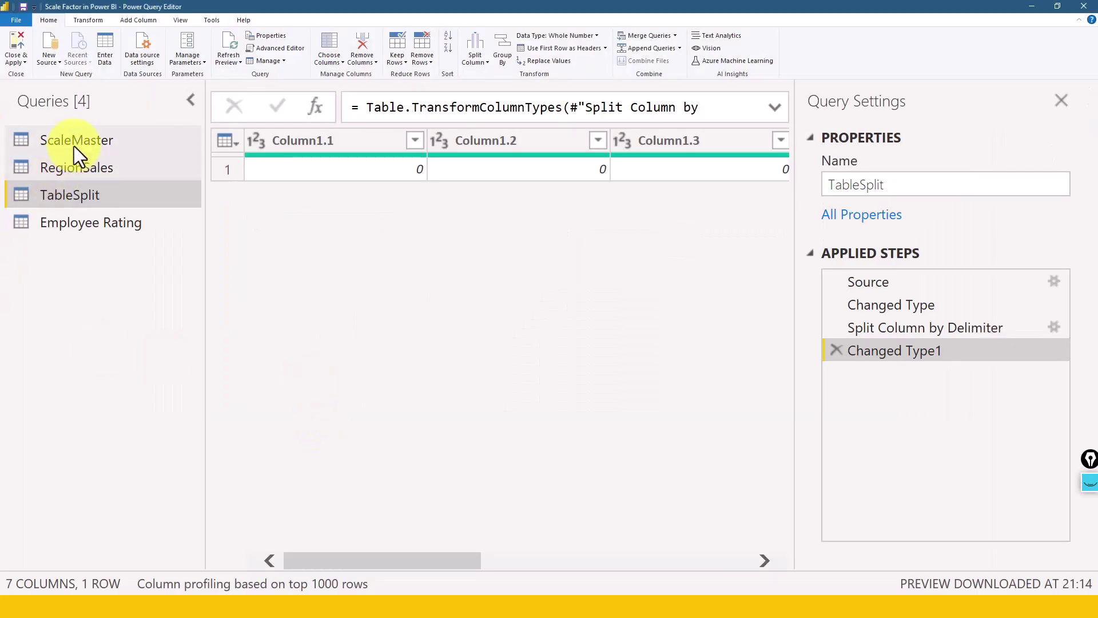
Open the ScaleMaster query with Query Settings hidden, then return to Power BI Desktop.
{"action": "left_click", "coordinate": [73, 143]}
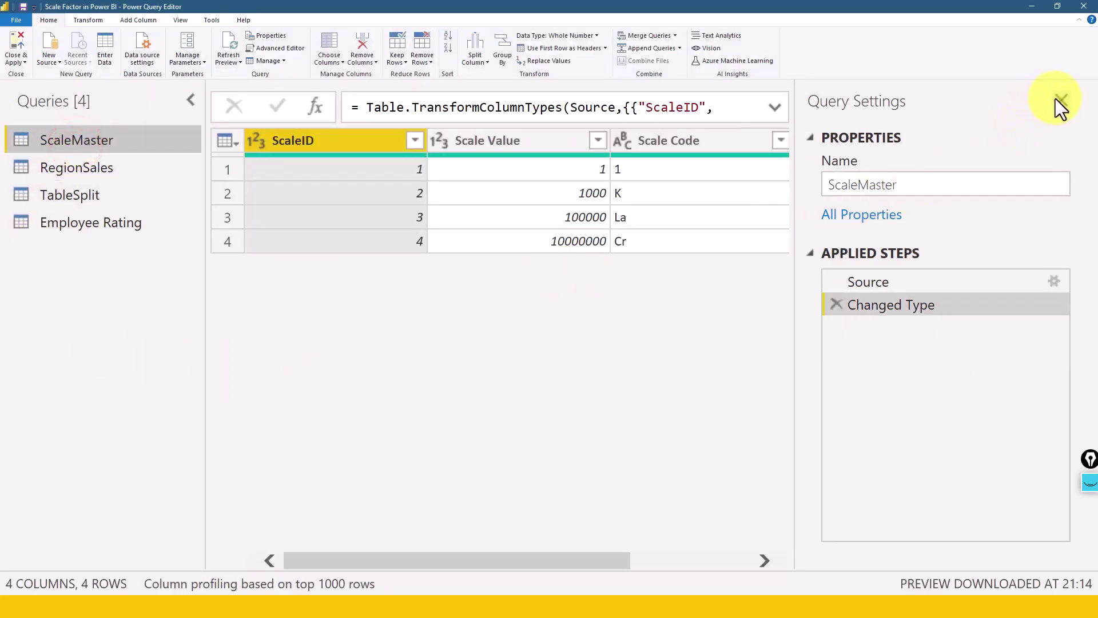
{"action": "left_click", "coordinate": [1062, 100]}
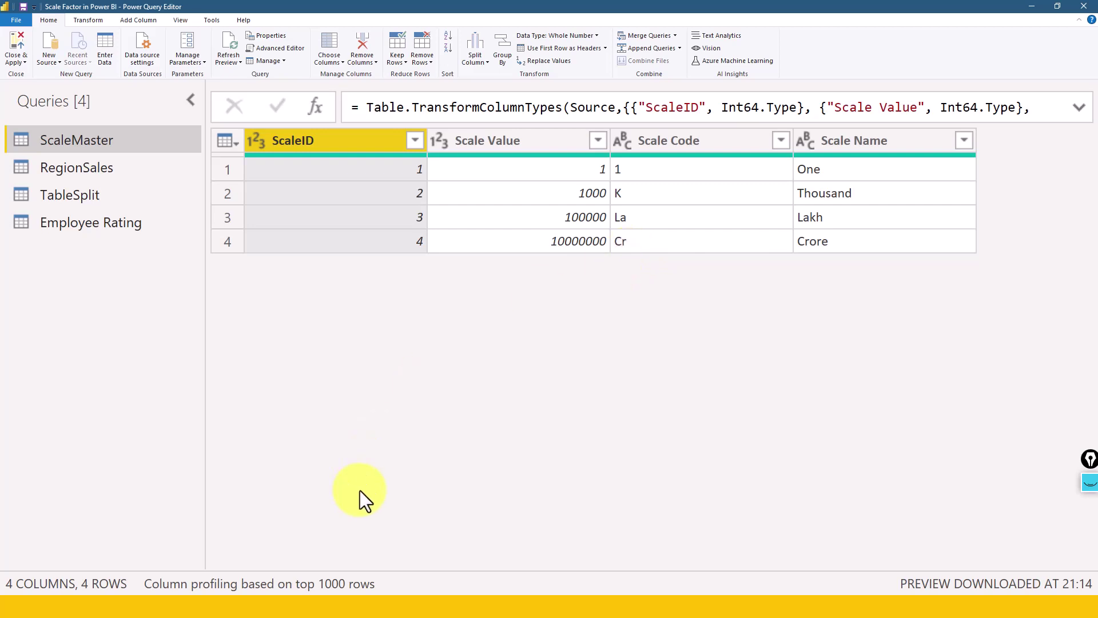
{"action": "key", "text": "alt+Tab"}
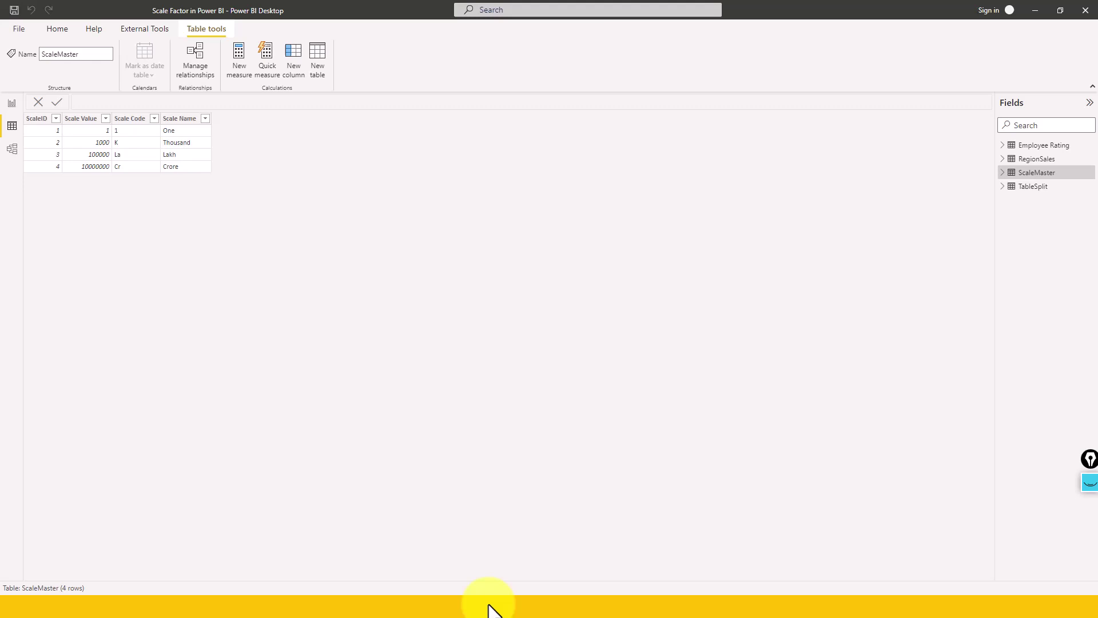
Back on the report page, select the sales table and the Sales Amount with Scale measure.
{"action": "left_click", "coordinate": [11, 103]}
{"action": "left_click", "coordinate": [707, 354]}
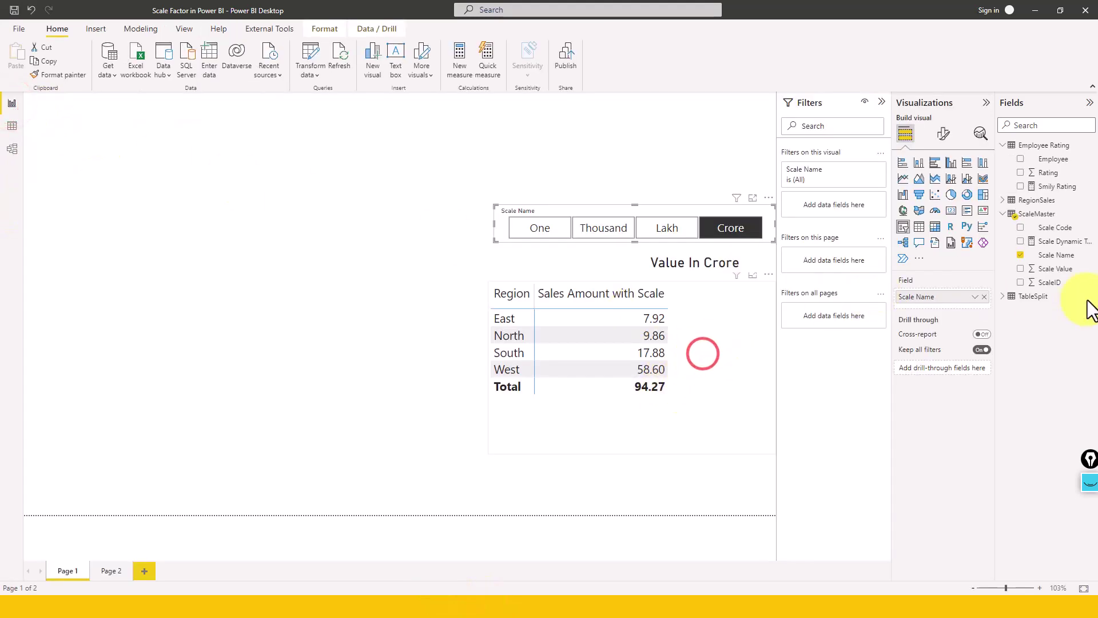
{"action": "left_click", "coordinate": [1002, 199]}
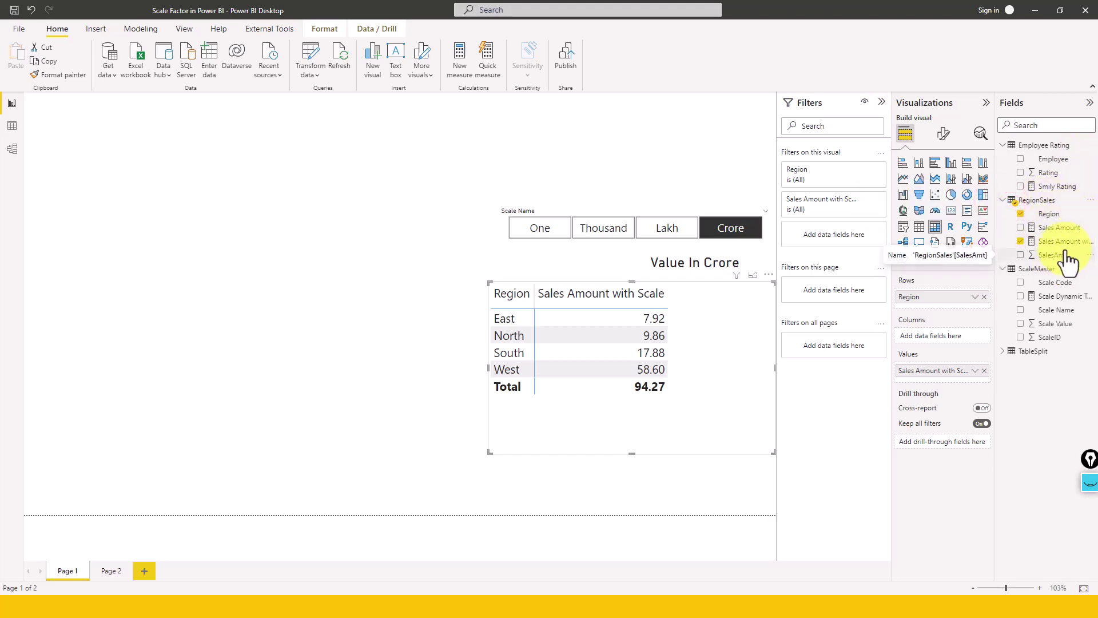
{"action": "left_click", "coordinate": [1061, 240]}
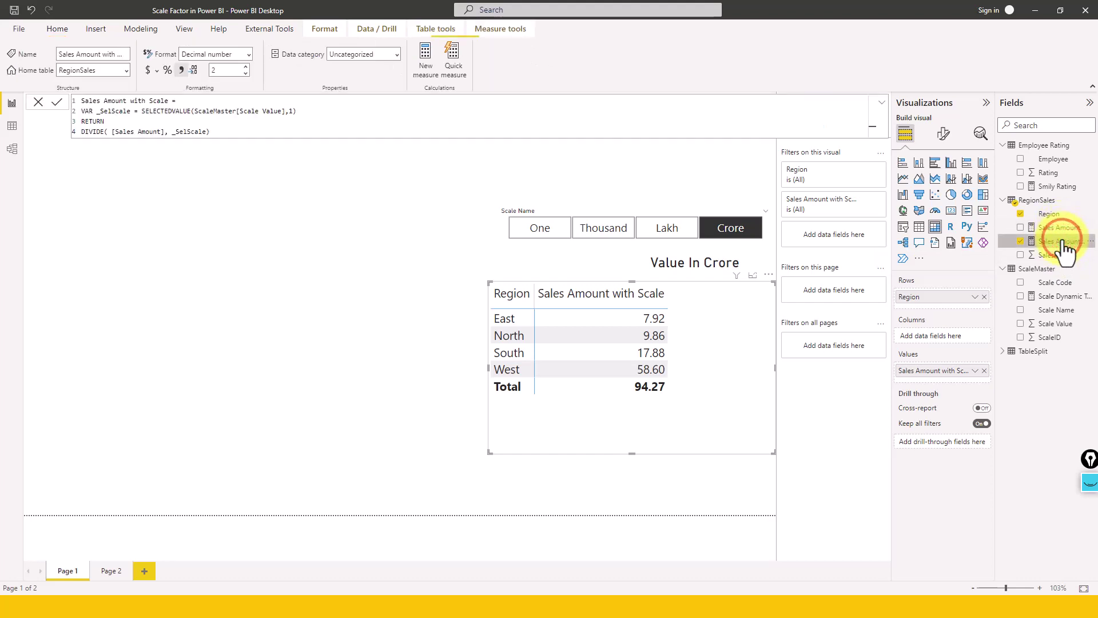
{"action": "left_click", "coordinate": [216, 117]}
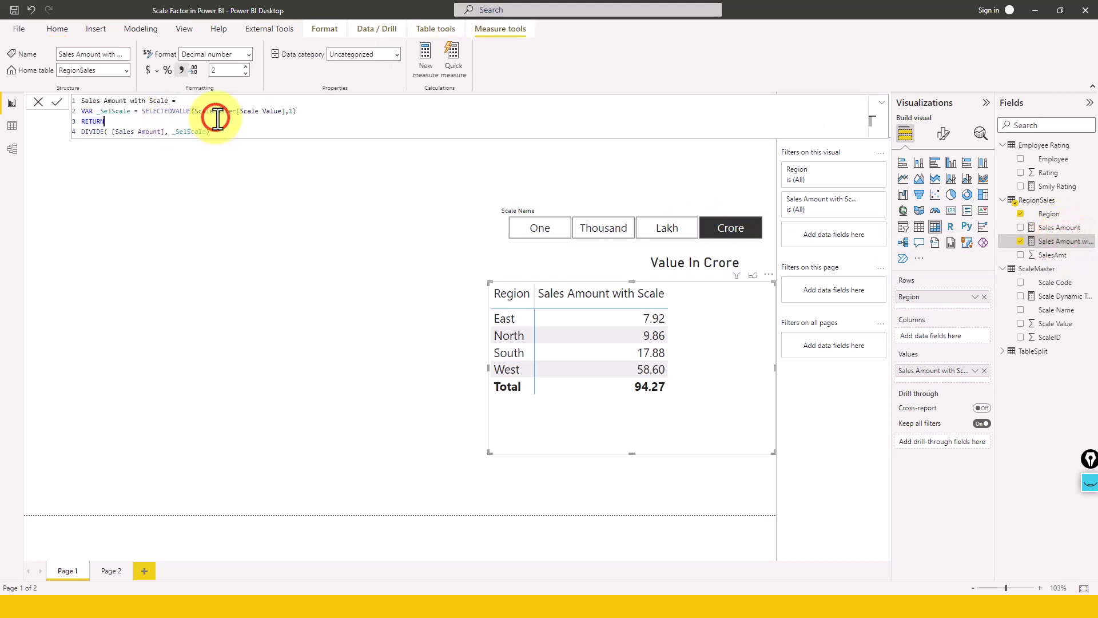
Show the Sales Amount formula, sum(RegionSales[SalesAmt]), in enlarged formula-bar text.
{"action": "left_click", "coordinate": [1049, 227]}
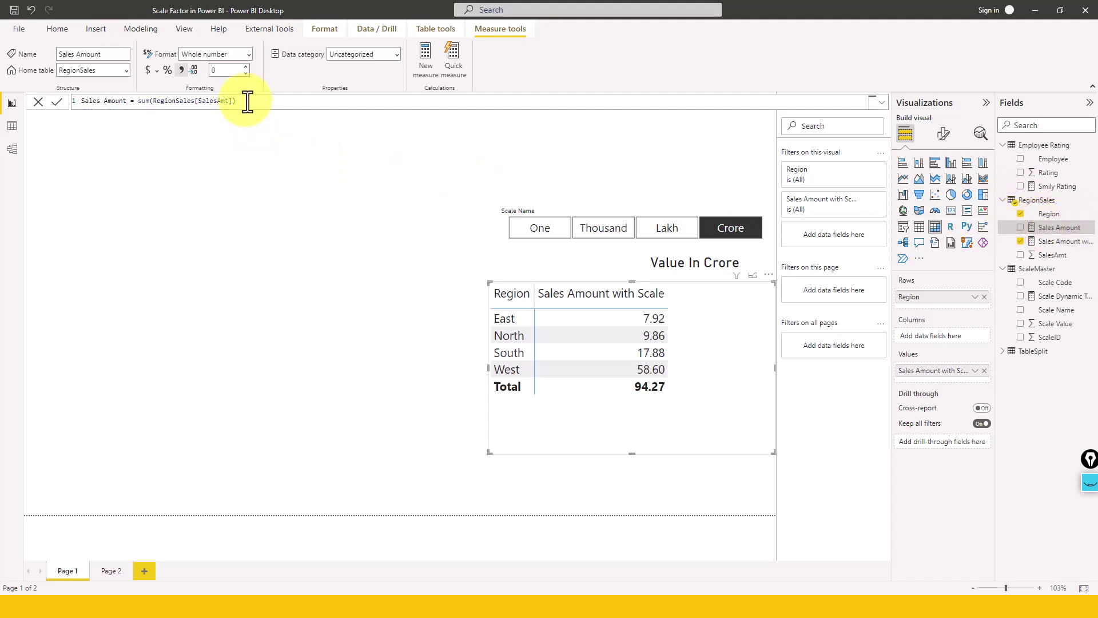
{"action": "left_click", "coordinate": [246, 100]}
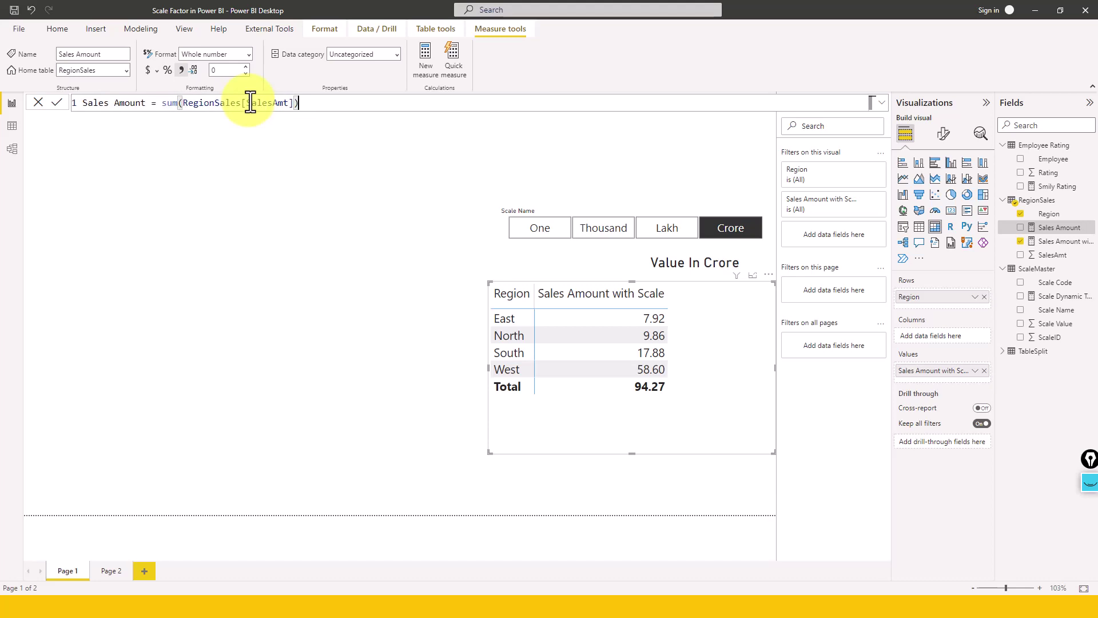
{"action": "scroll", "coordinate": [250, 102], "scroll_direction": "up", "scroll_amount": 2, "text": "ctrl"}
{"action": "scroll", "coordinate": [250, 102], "scroll_direction": "up", "scroll_amount": 1, "text": "ctrl"}
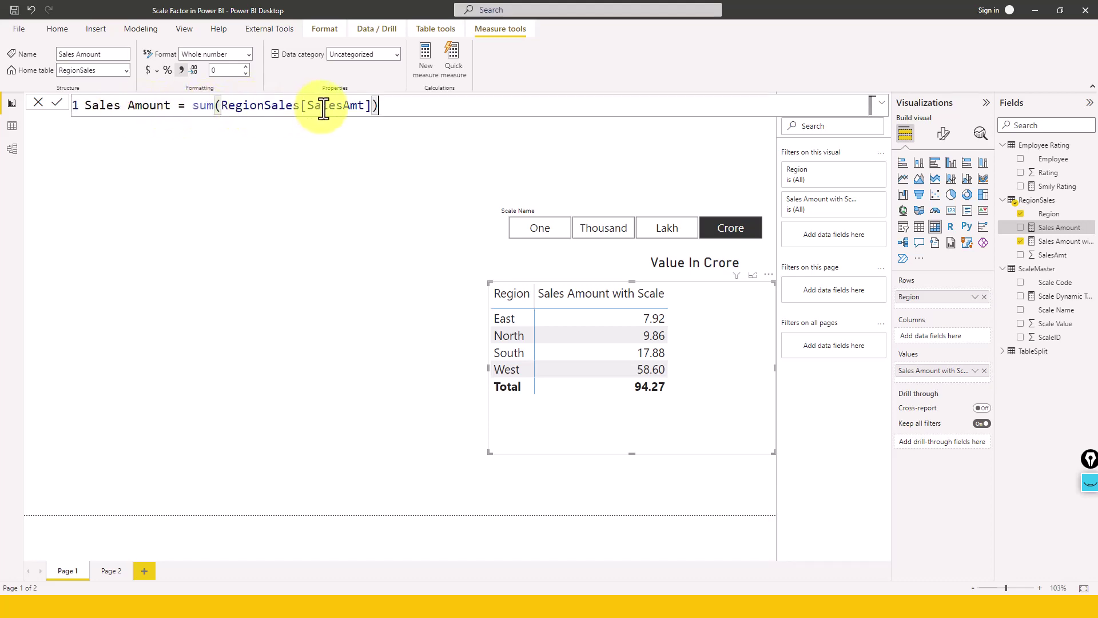
Highlight _SelScale, SELECTEDVALUE, ScaleMaster[Scale Value] and DIVIDE in the Sales Amount with Scale formula.
{"action": "left_click", "coordinate": [1053, 243]}
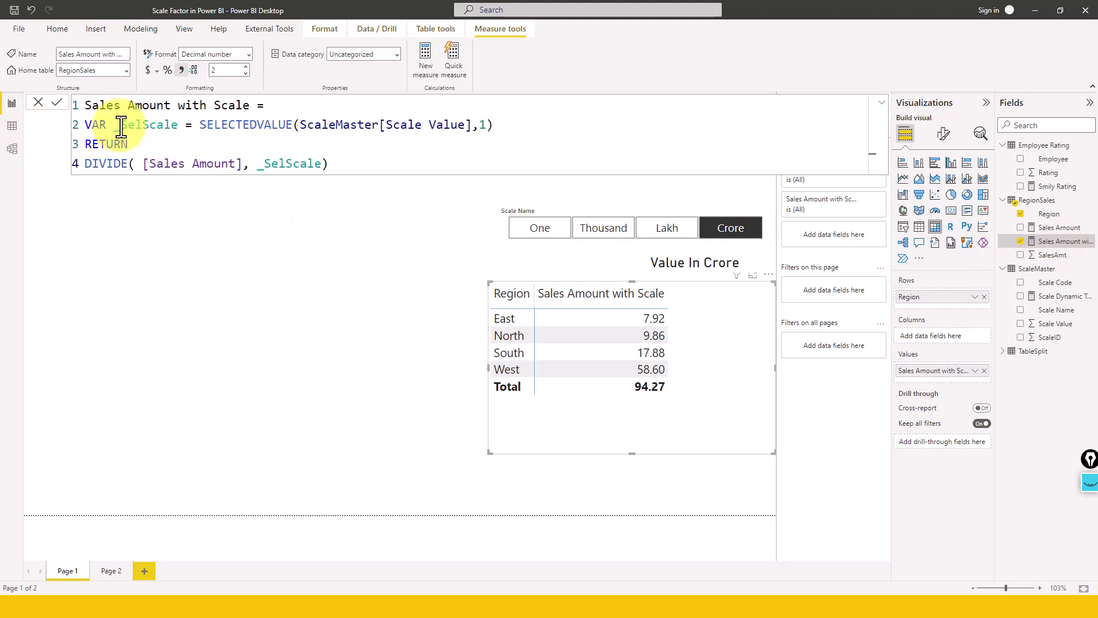
{"action": "left_click_drag", "start_coordinate": [114, 126], "coordinate": [172, 126]}
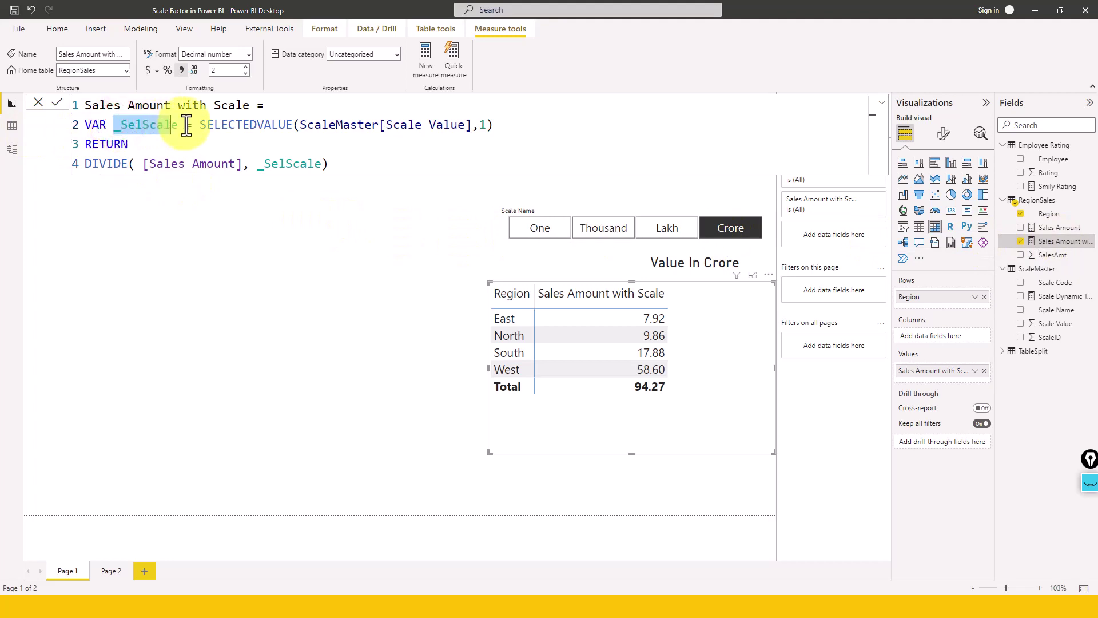
{"action": "left_click", "coordinate": [227, 124]}
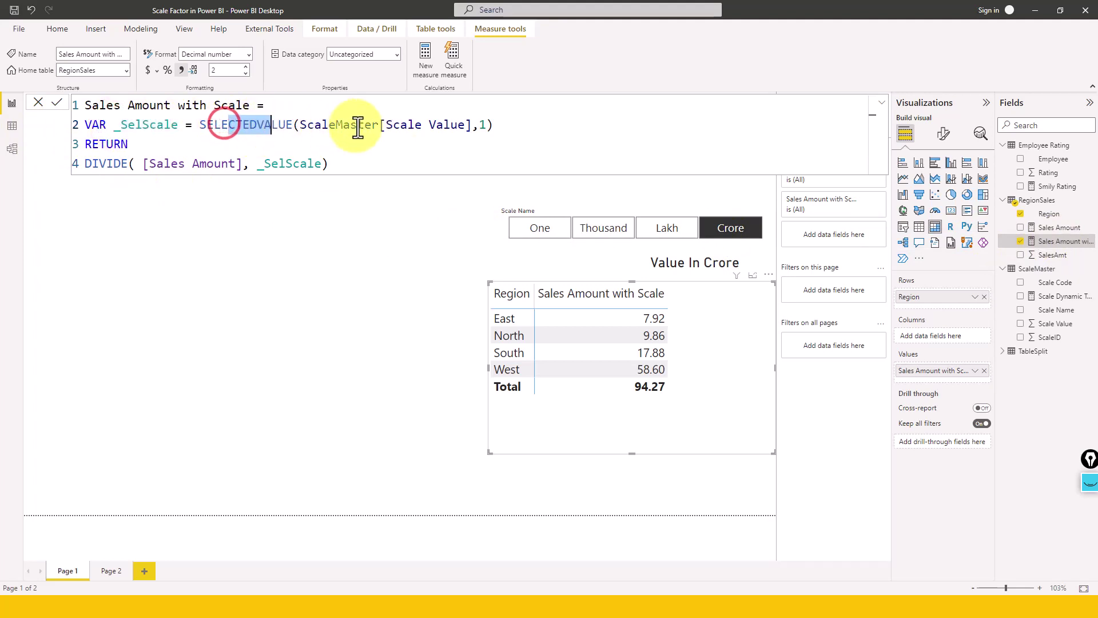
{"action": "left_click_drag", "start_coordinate": [328, 125], "coordinate": [483, 126]}
{"action": "left_click", "coordinate": [481, 125]}
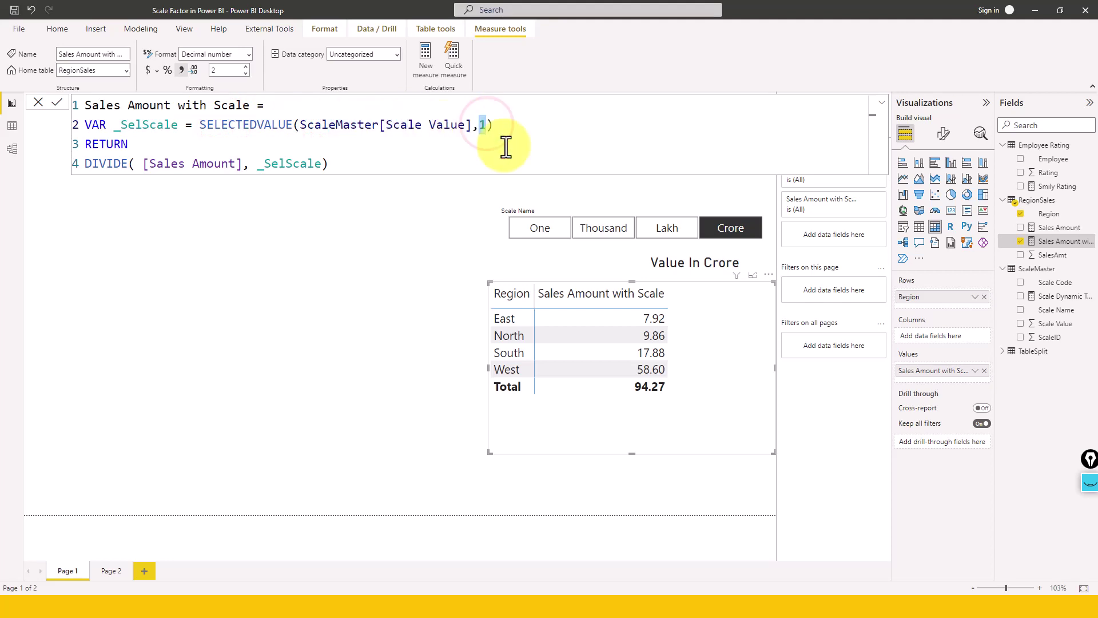
{"action": "left_click", "coordinate": [97, 164]}
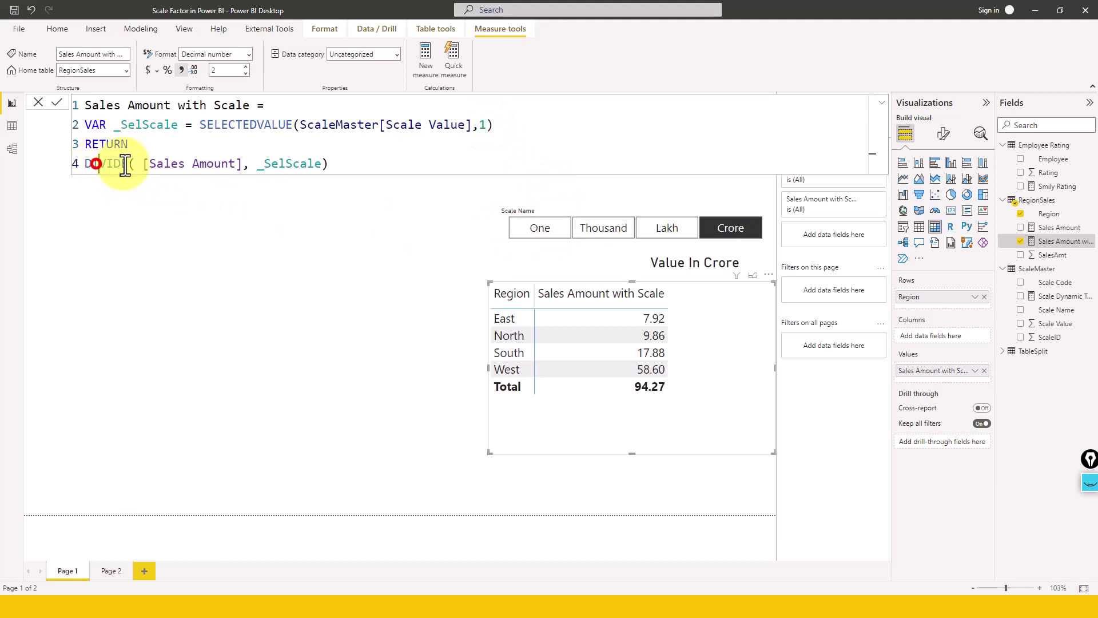
{"action": "left_click_drag", "start_coordinate": [95, 164], "coordinate": [135, 165]}
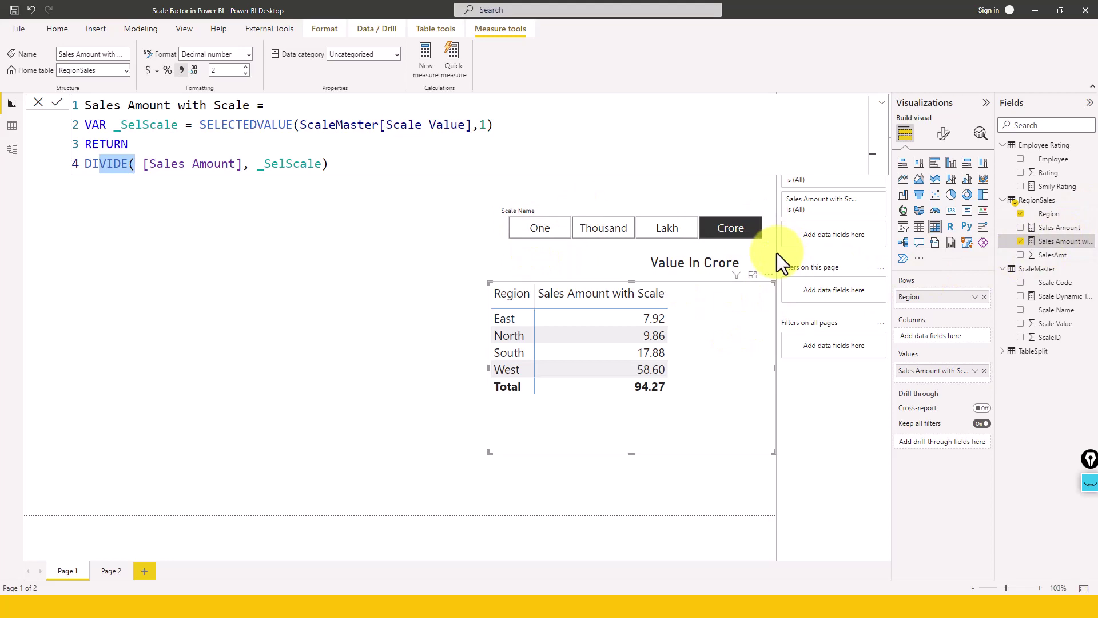
Switch the slicer from Lakh to Crore, then One, showing the 94,26,96,651.00 total.
{"action": "left_click", "coordinate": [670, 228]}
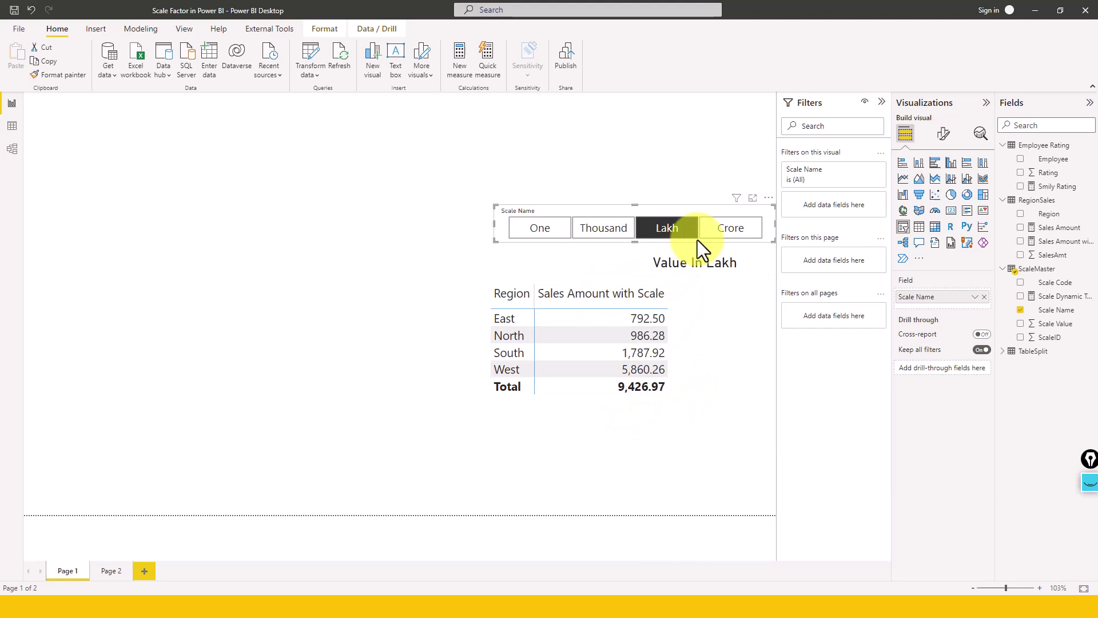
{"action": "left_click", "coordinate": [719, 226]}
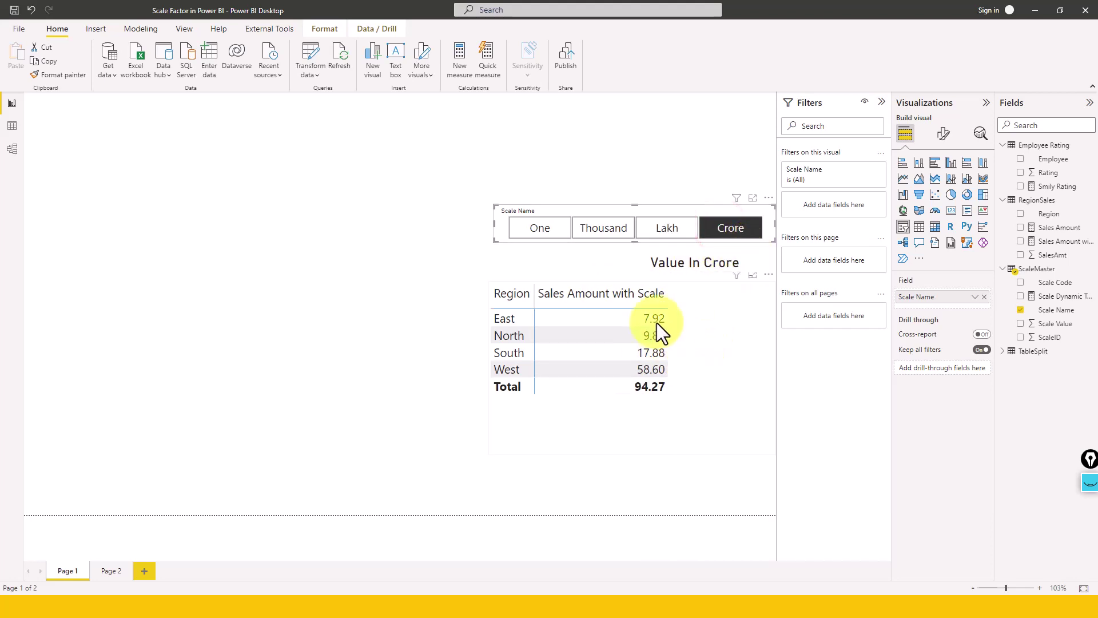
{"action": "left_click", "coordinate": [524, 225]}
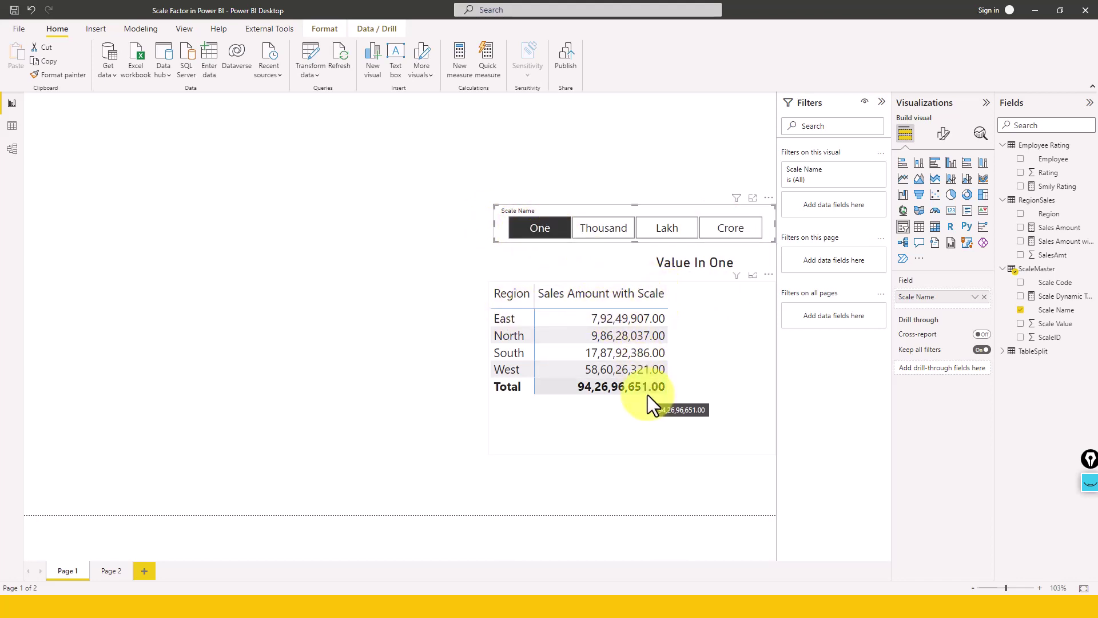
Select the Value In One card and display the Scale Dynamic Text measure's DAX.
{"action": "left_click", "coordinate": [666, 267]}
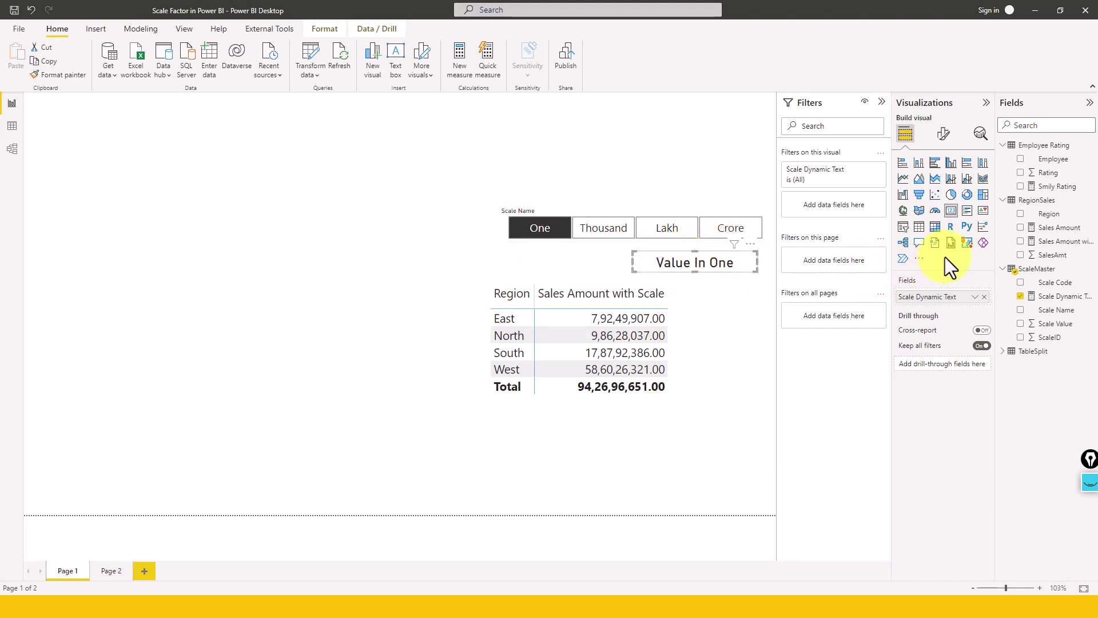
{"action": "left_click", "coordinate": [1055, 297]}
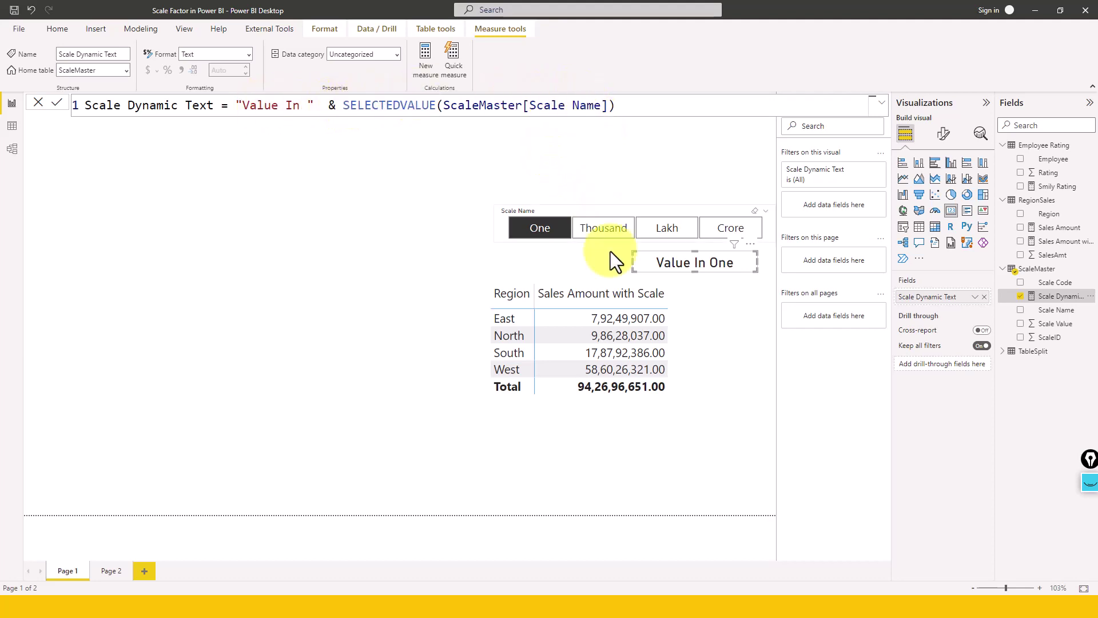
{"action": "left_click", "coordinate": [545, 230]}
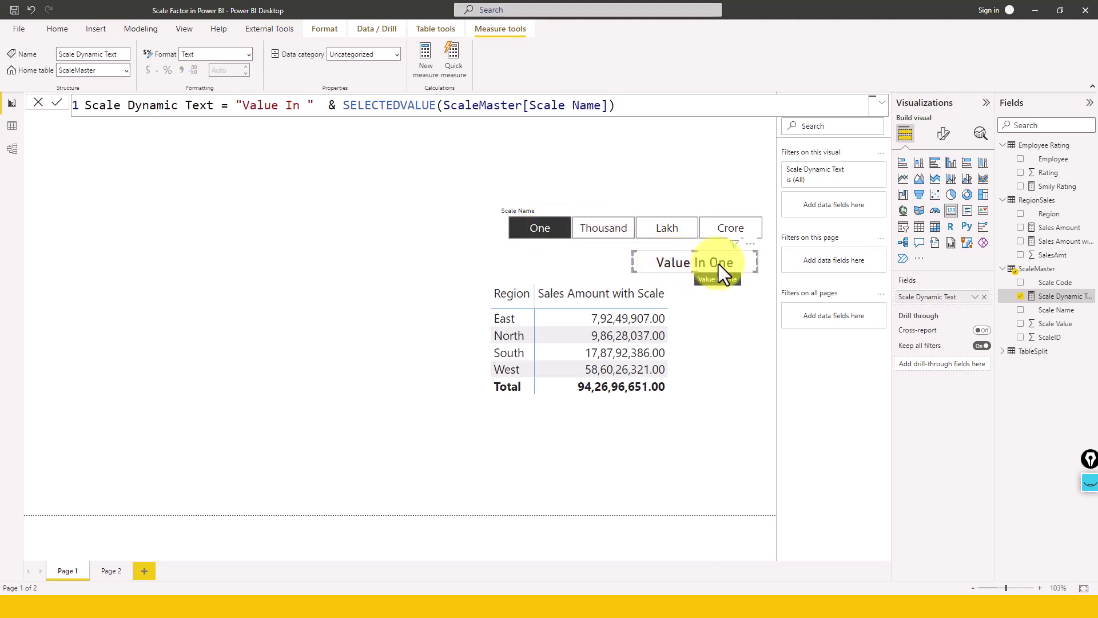
Choose Thousand in the slicer to show a 9,42,696.65 total, then choose Lakh.
{"action": "left_click", "coordinate": [599, 228]}
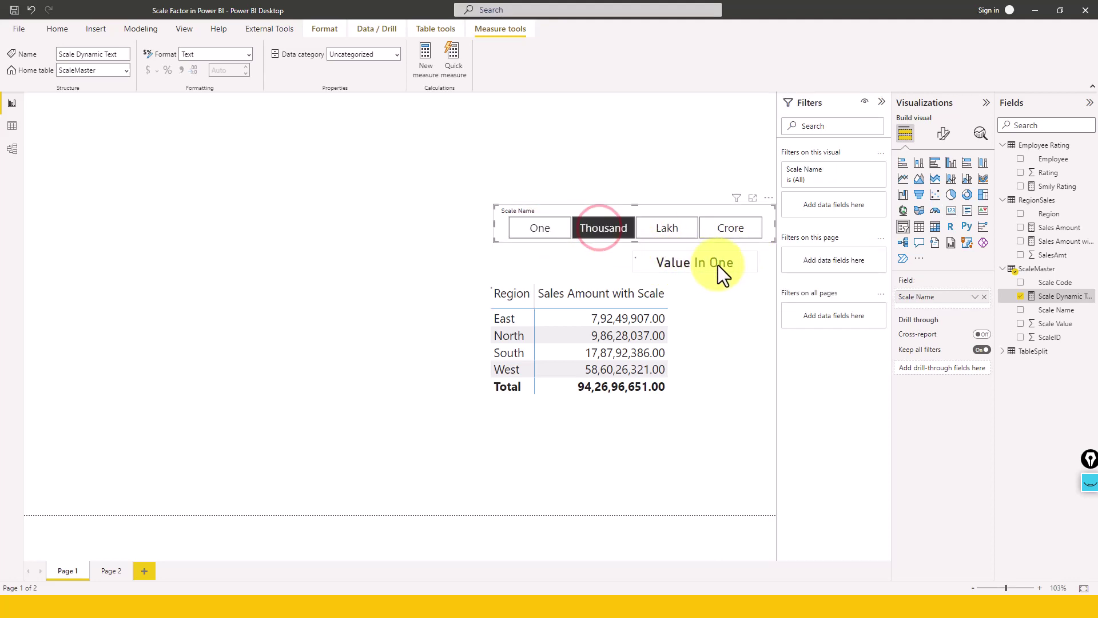
{"action": "left_click", "coordinate": [676, 231]}
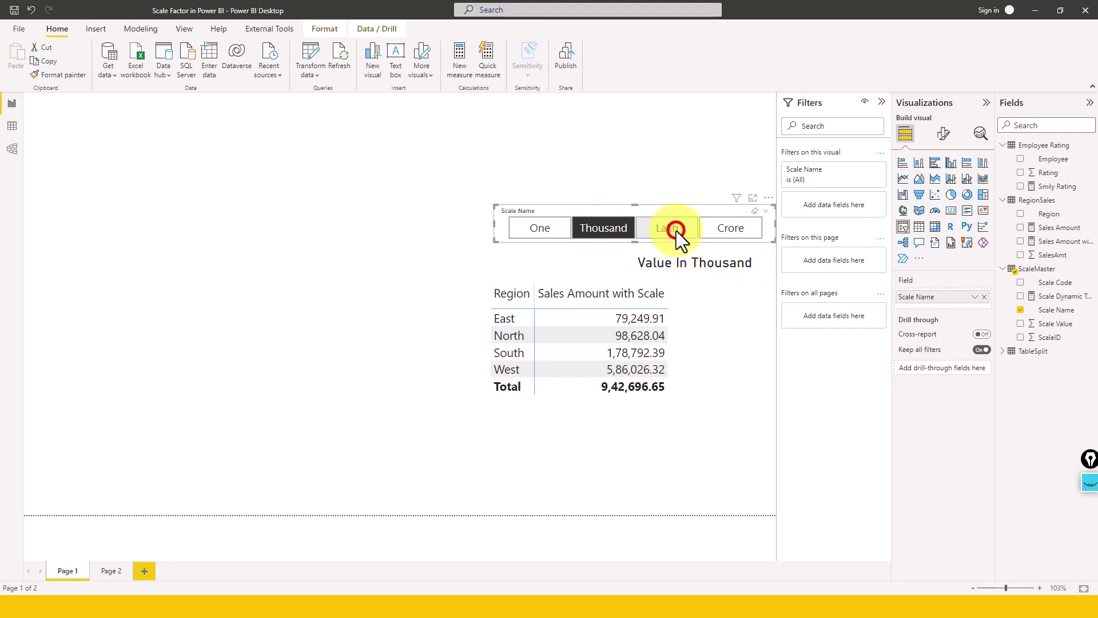